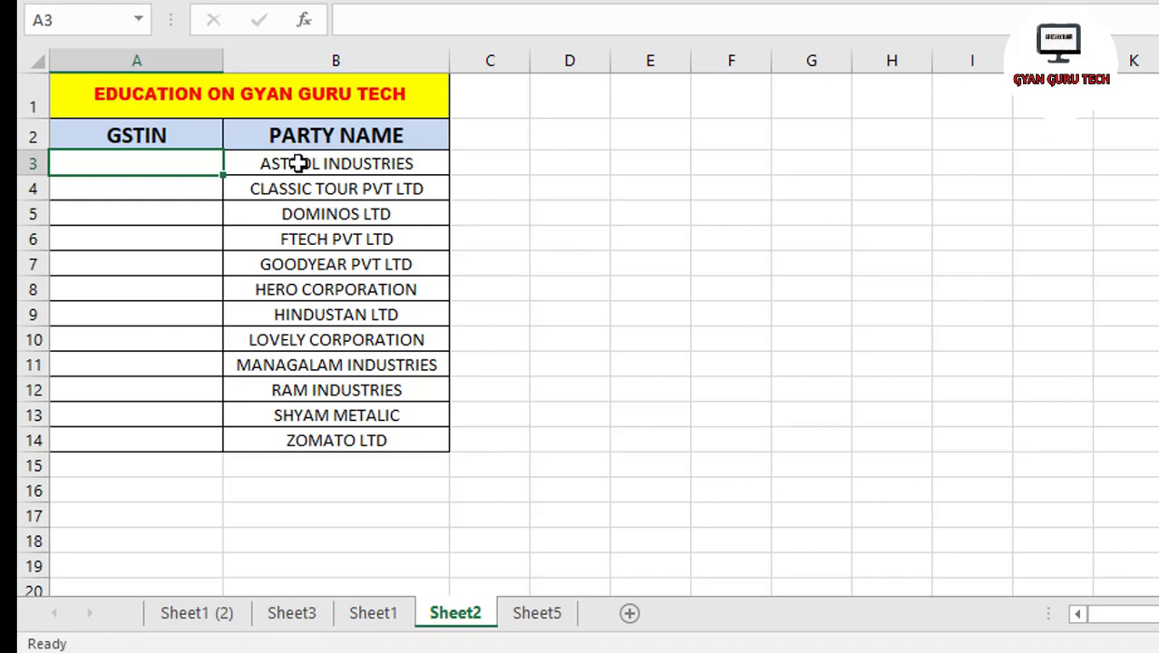
Step: Examine the empty GSTIN column and party names on Sheet2 against the GST numbers and party names on Sheet5
drag(298, 163, 272, 444)
drag(127, 167, 141, 446)
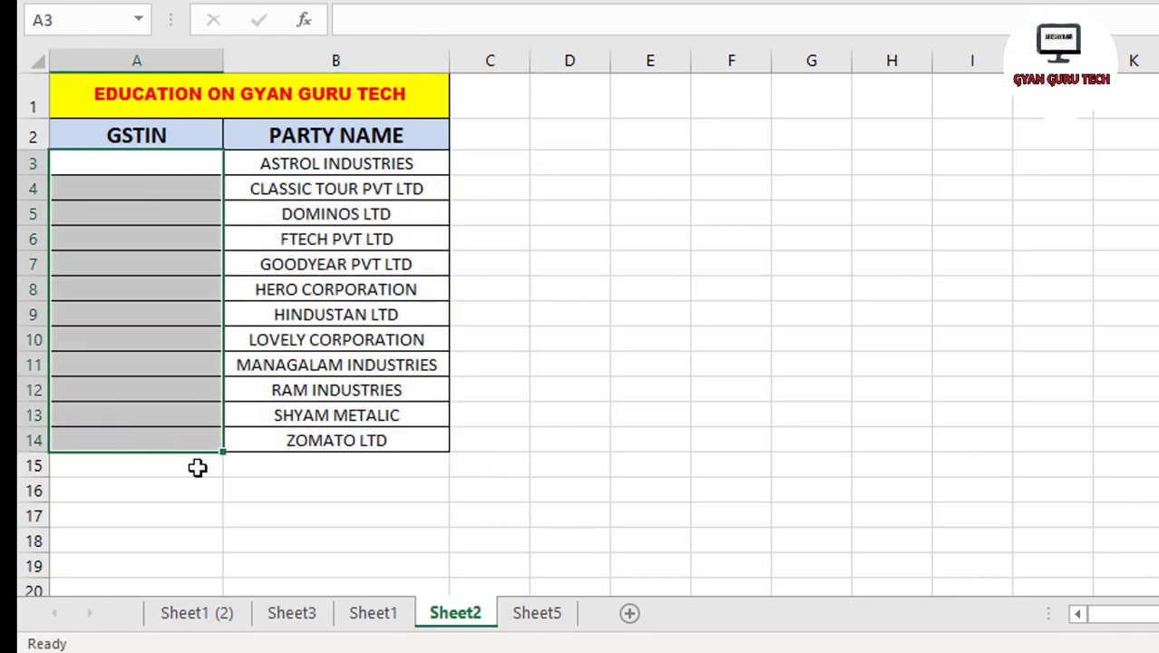
click(536, 614)
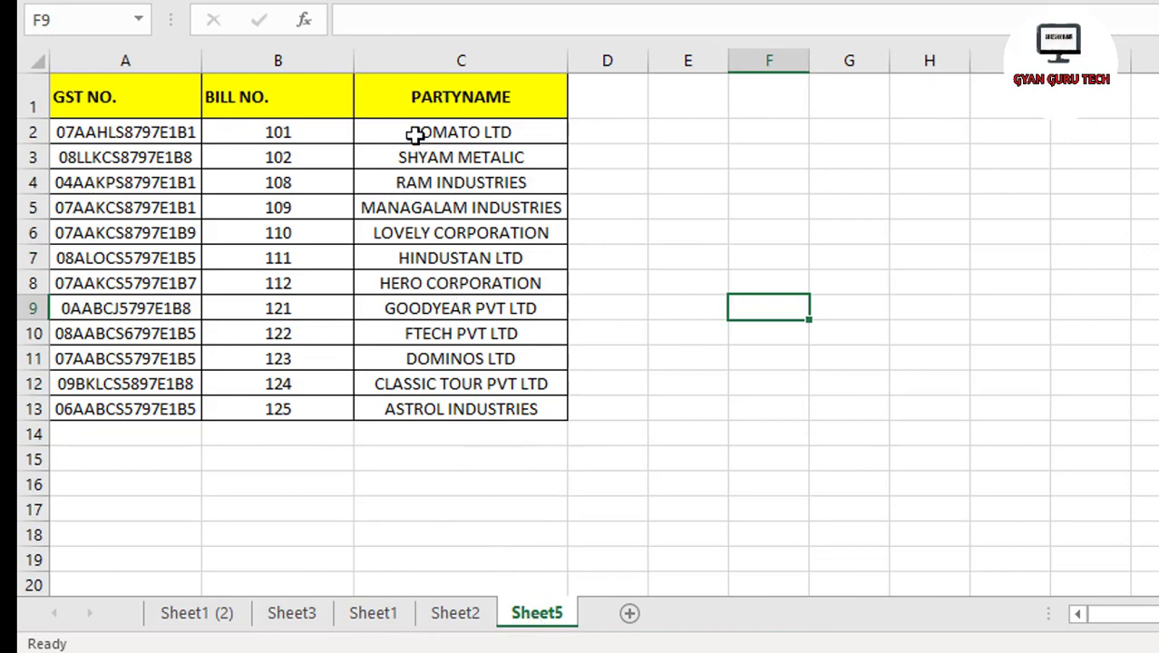
drag(396, 132, 427, 410)
drag(108, 128, 125, 384)
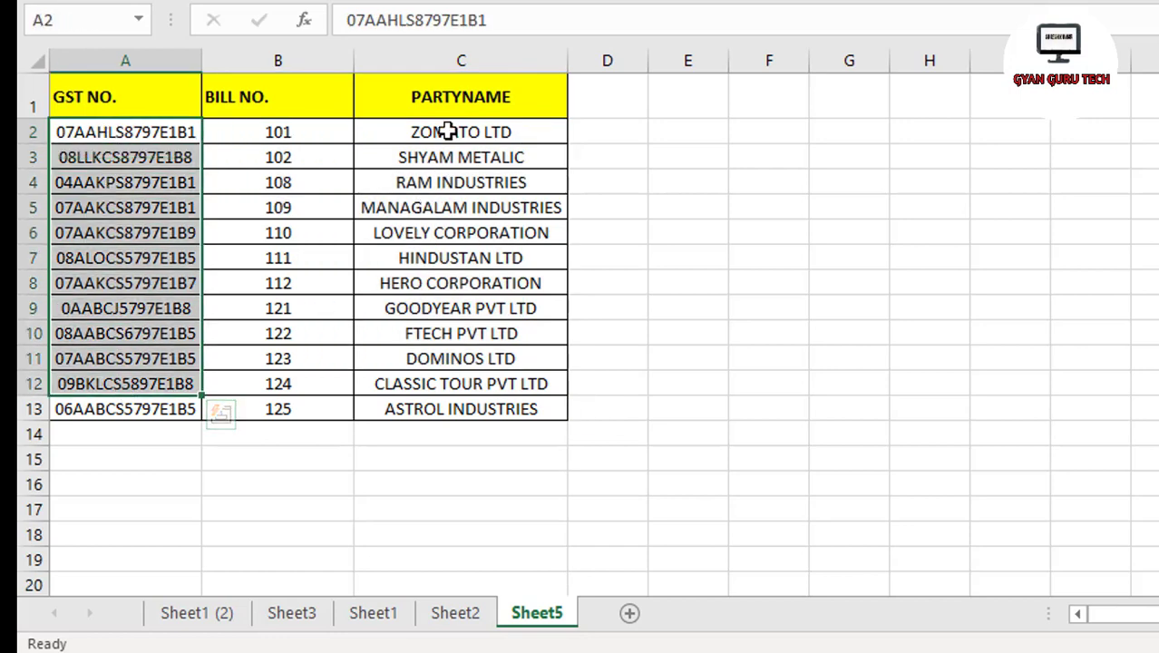
drag(447, 133, 445, 309)
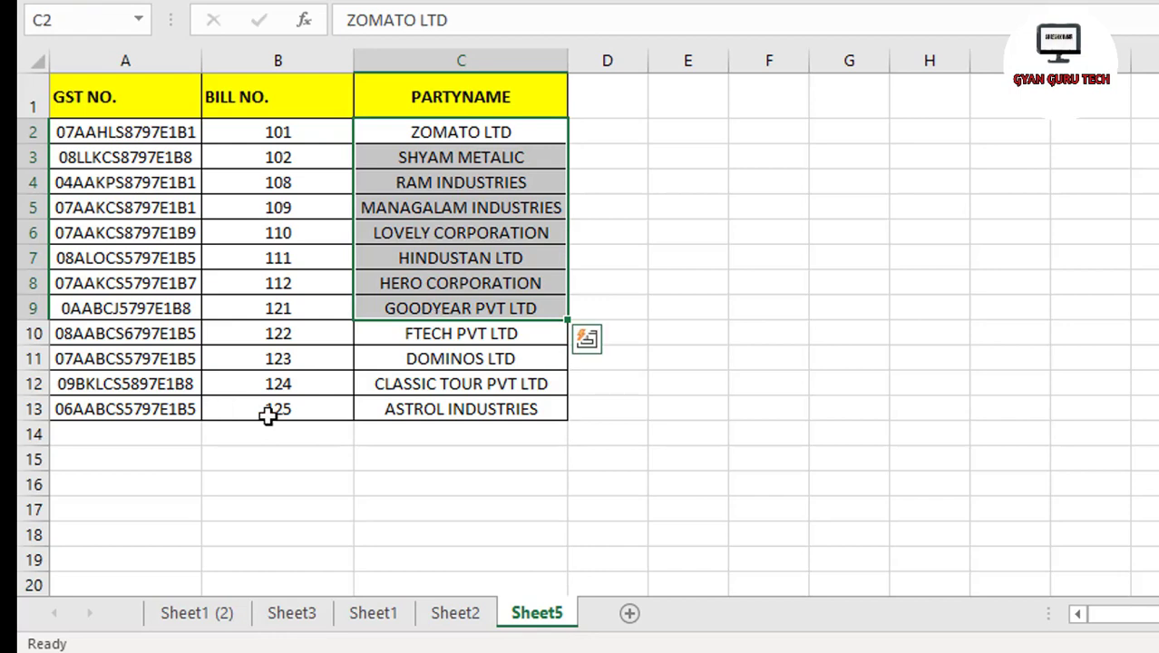
click(452, 614)
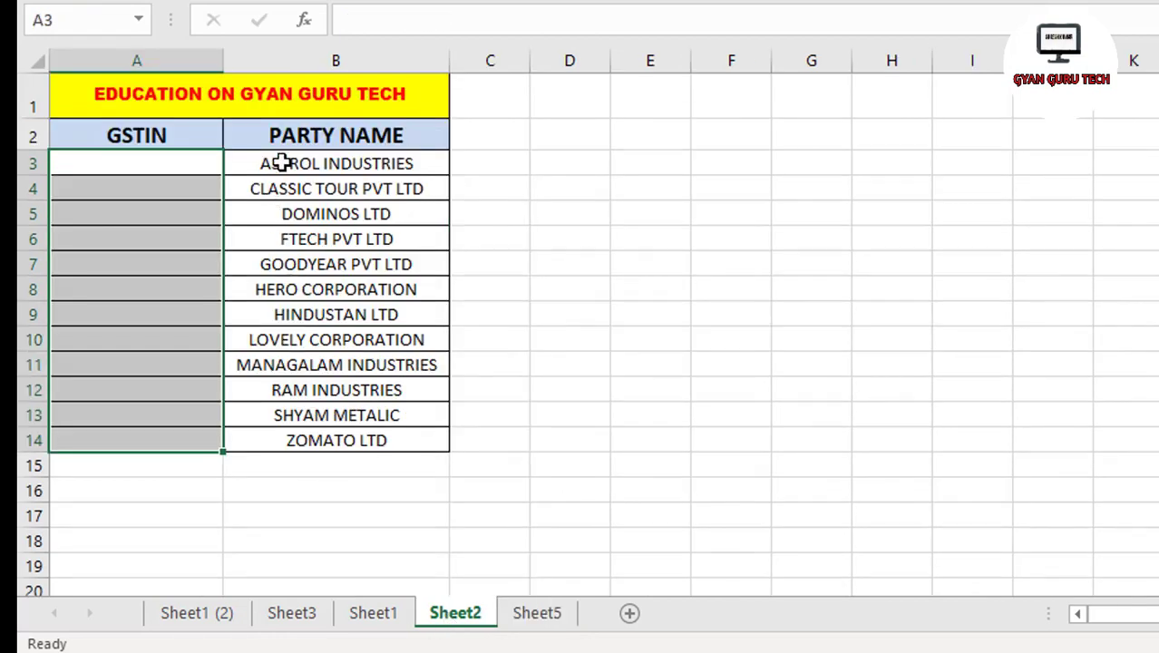
drag(282, 162, 318, 443)
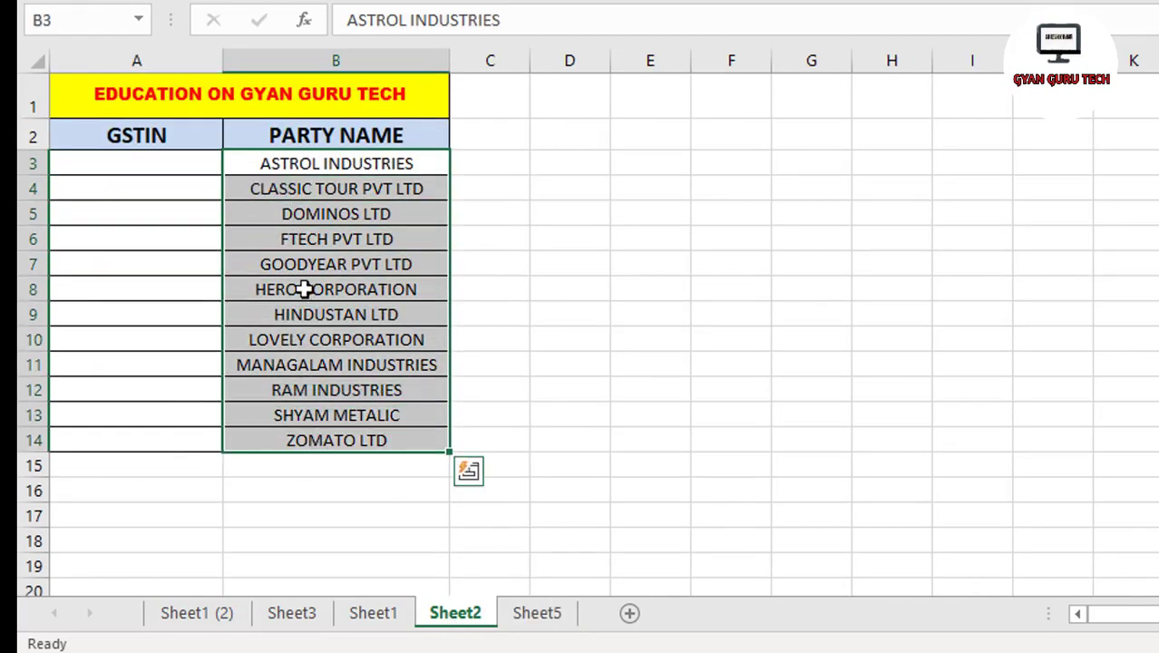
Step: Begin an XLOOKUP formula in cell A3 of Sheet2 with the party name in B3 as the lookup value
click(140, 161)
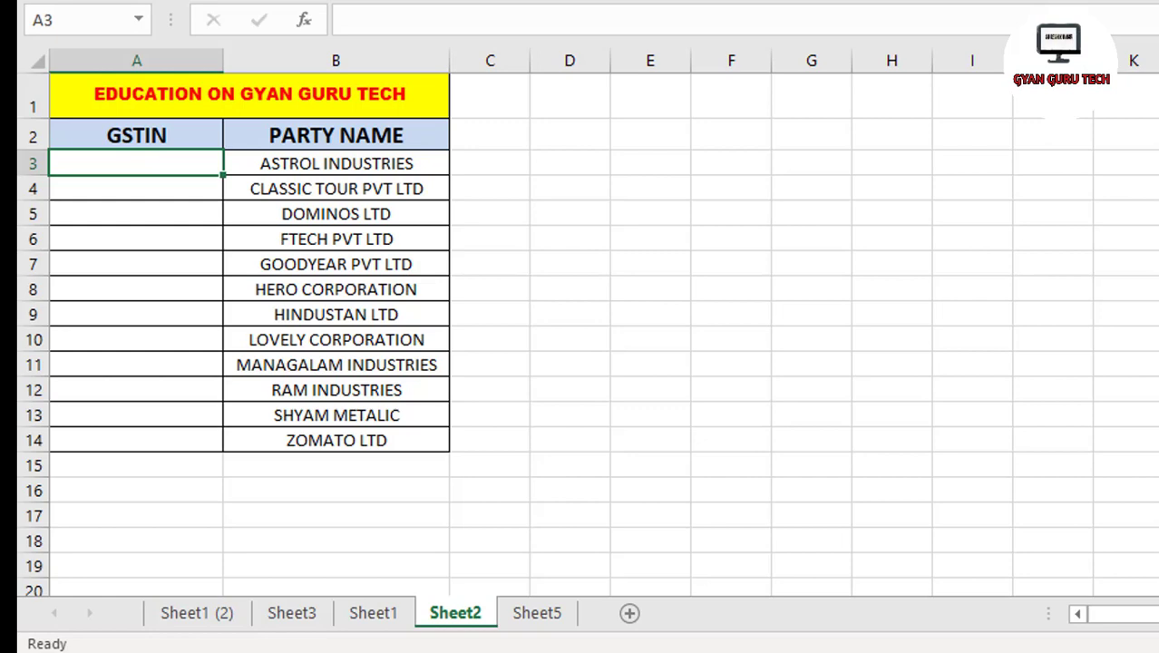
text(=)
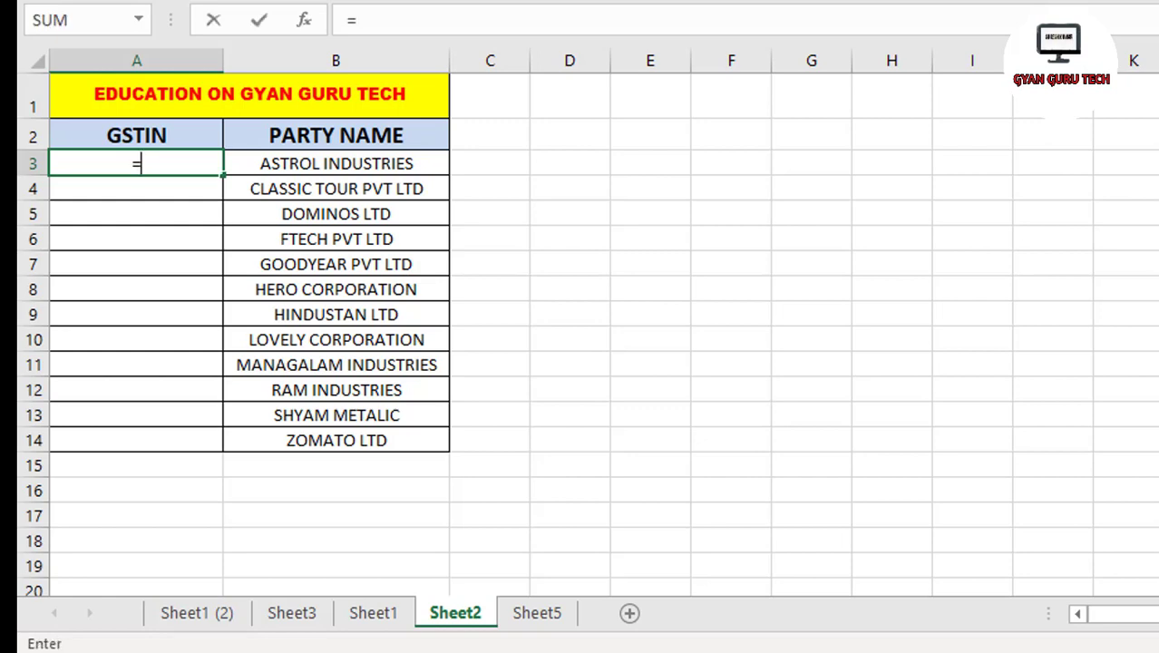
text(XLOO)
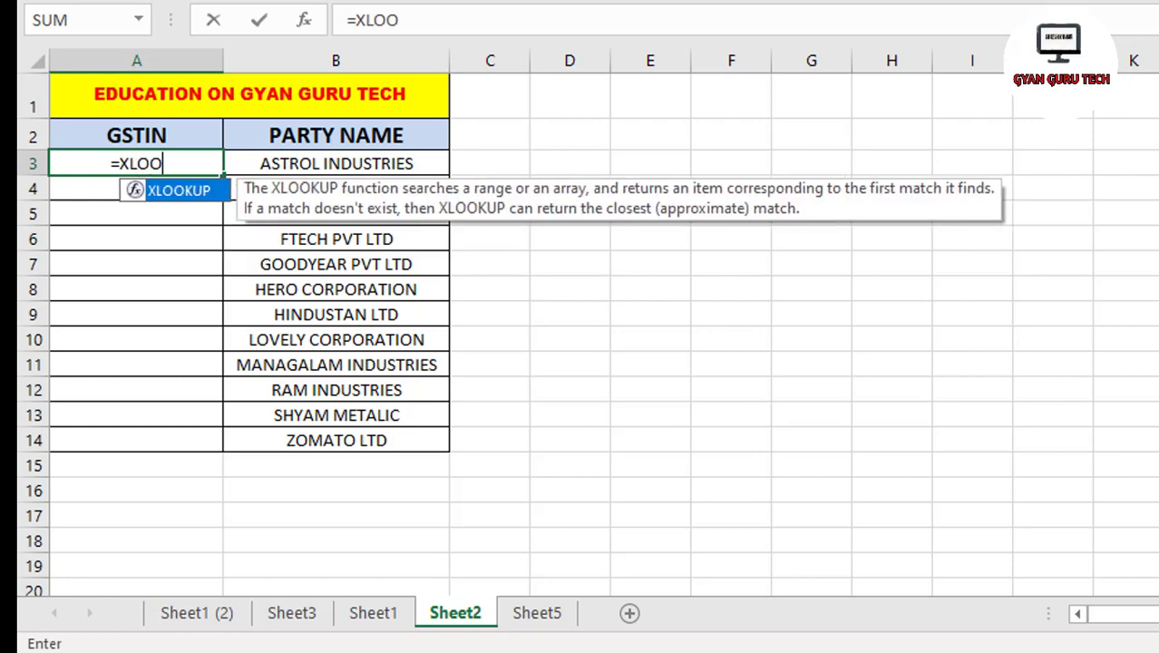
key(Tab)
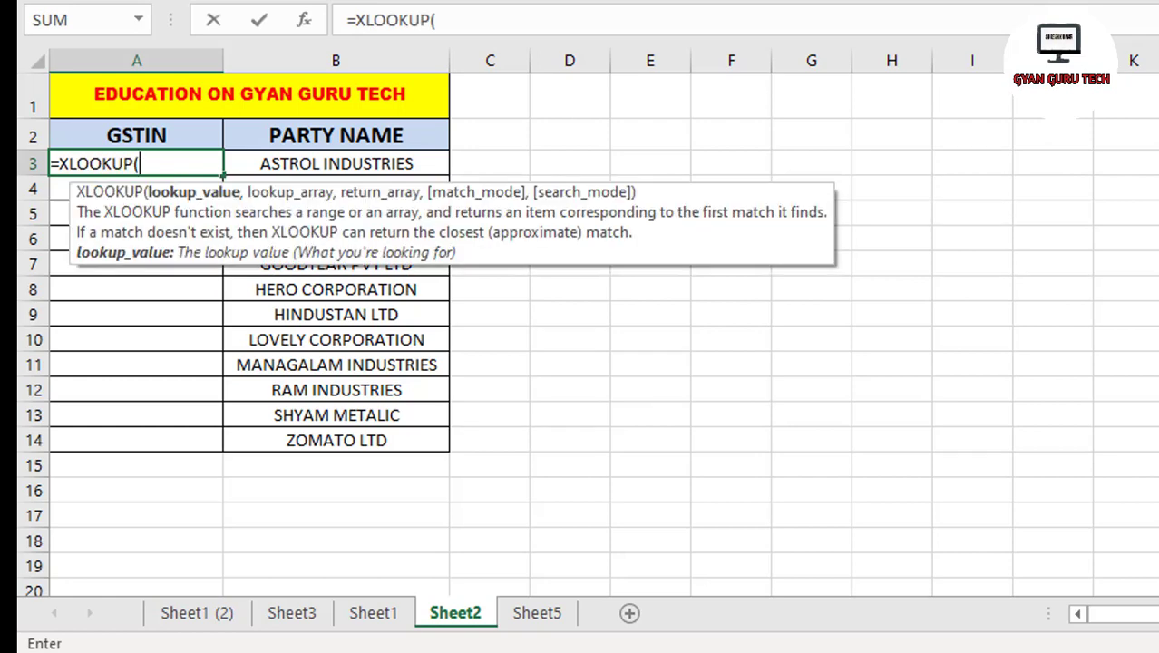
click(367, 163)
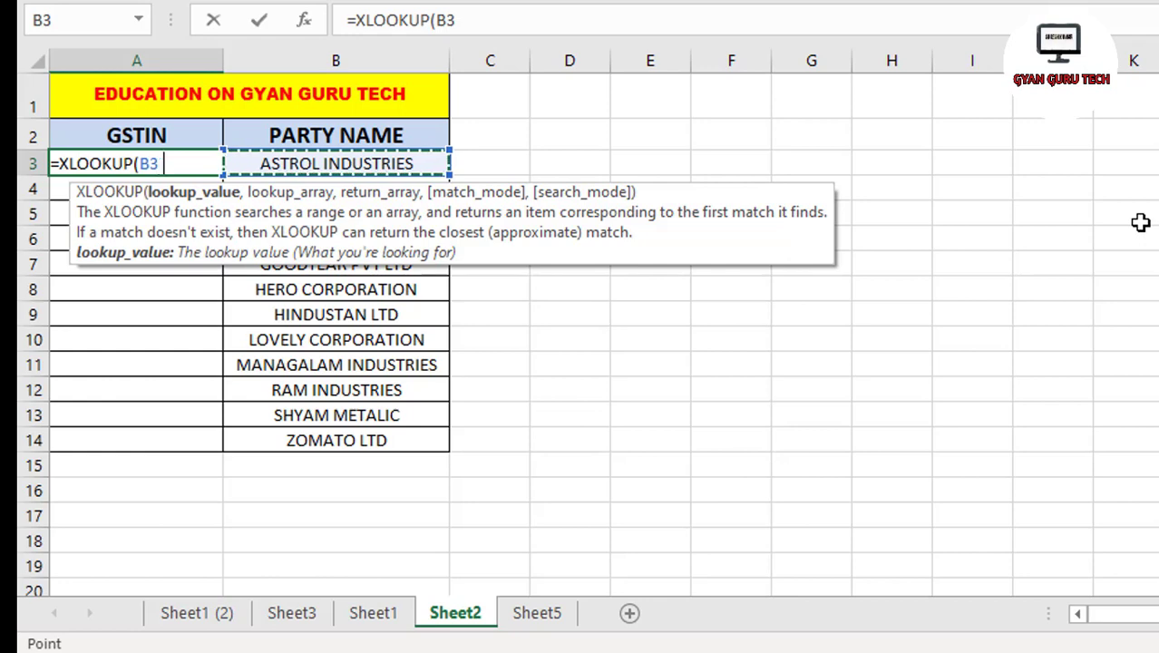
text(,)
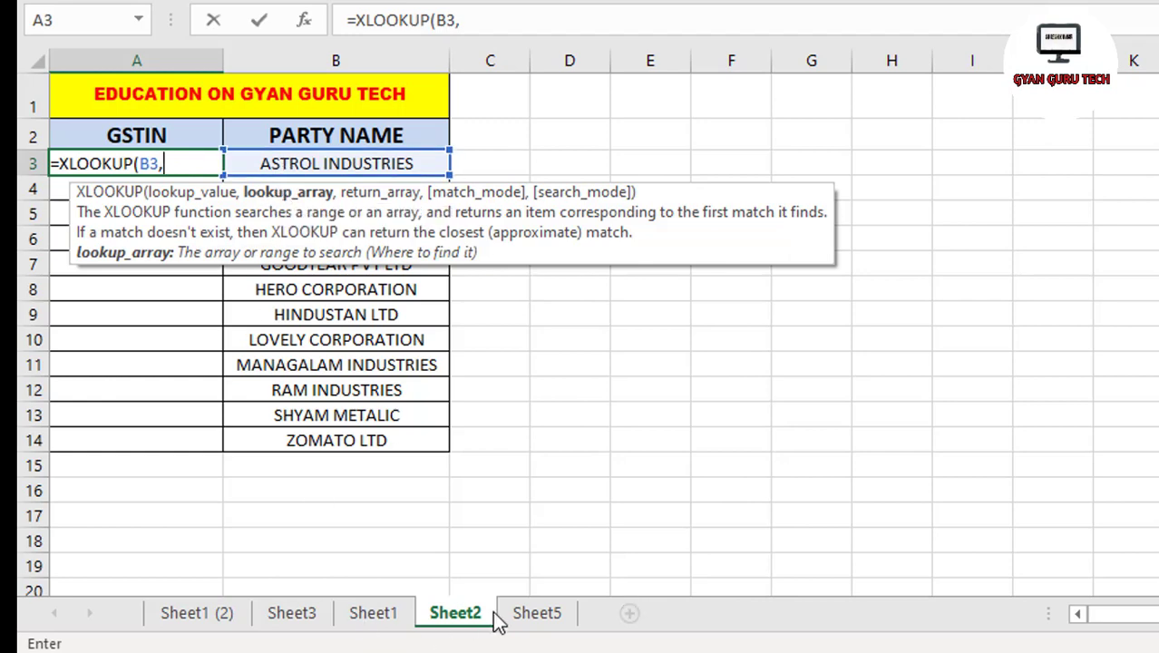
Step: Complete the XLOOKUP with Sheet5 column C as lookup array, Sheet5 column A as return array and 0 as the last argument
click(539, 617)
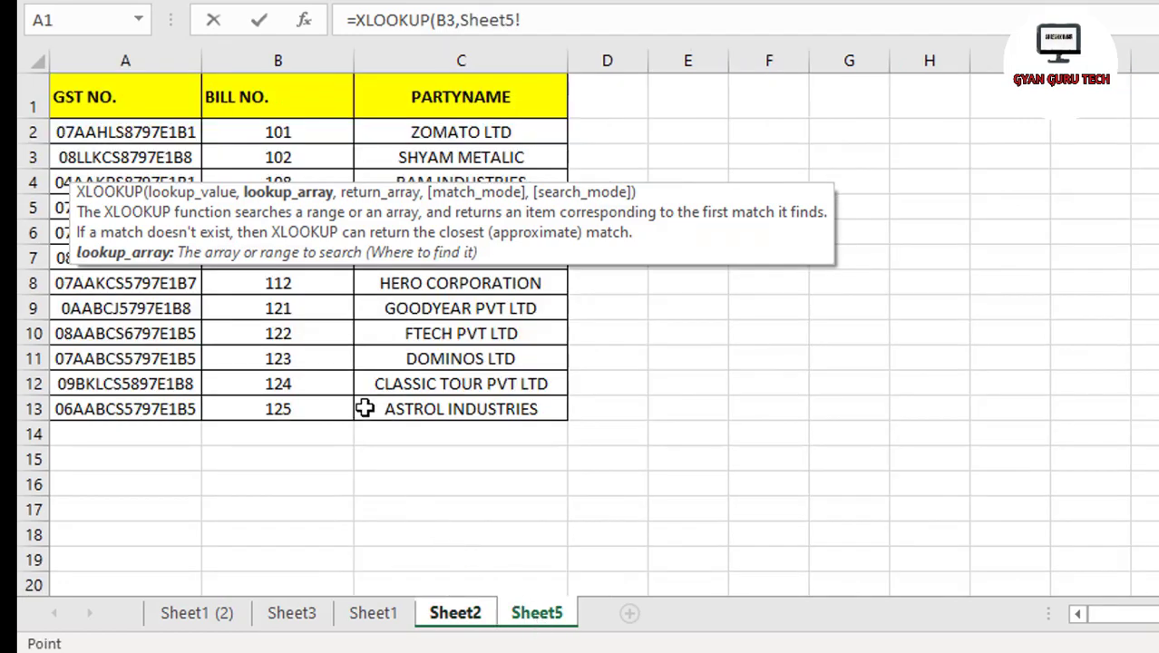
click(430, 50)
click(559, 22)
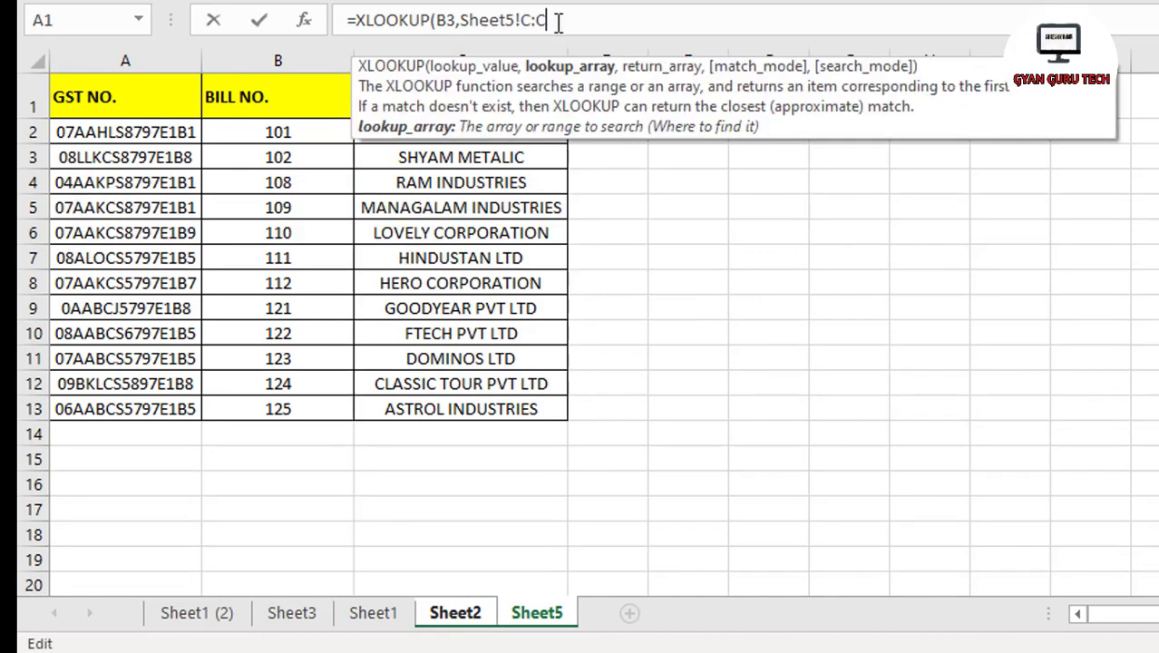
text(,)
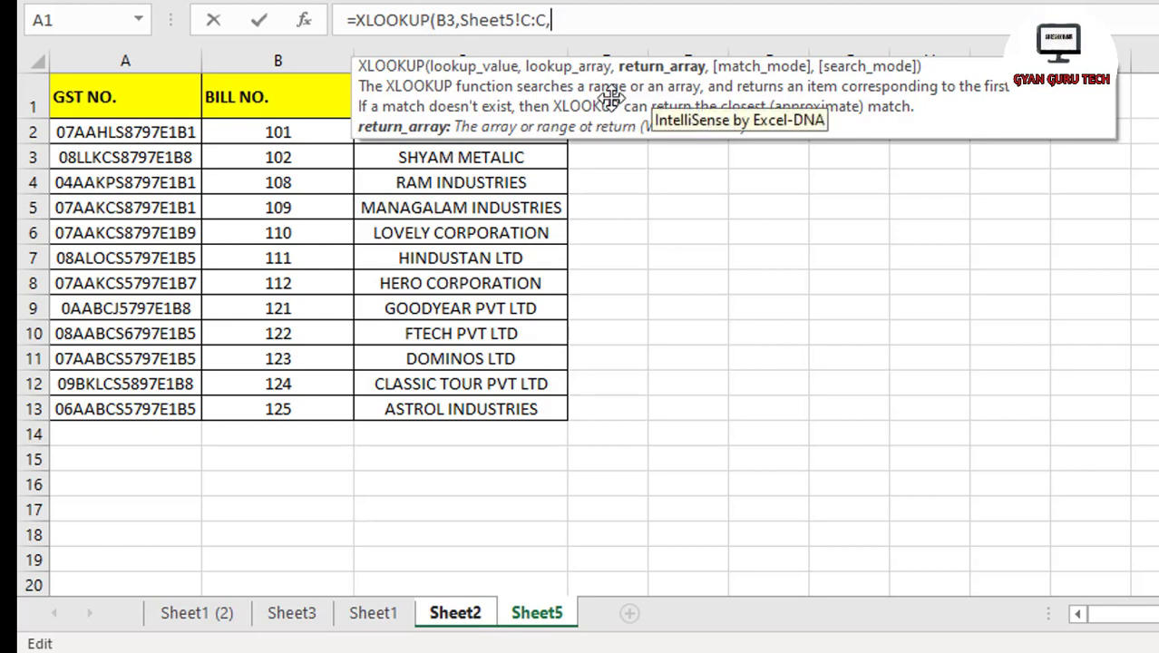
click(103, 59)
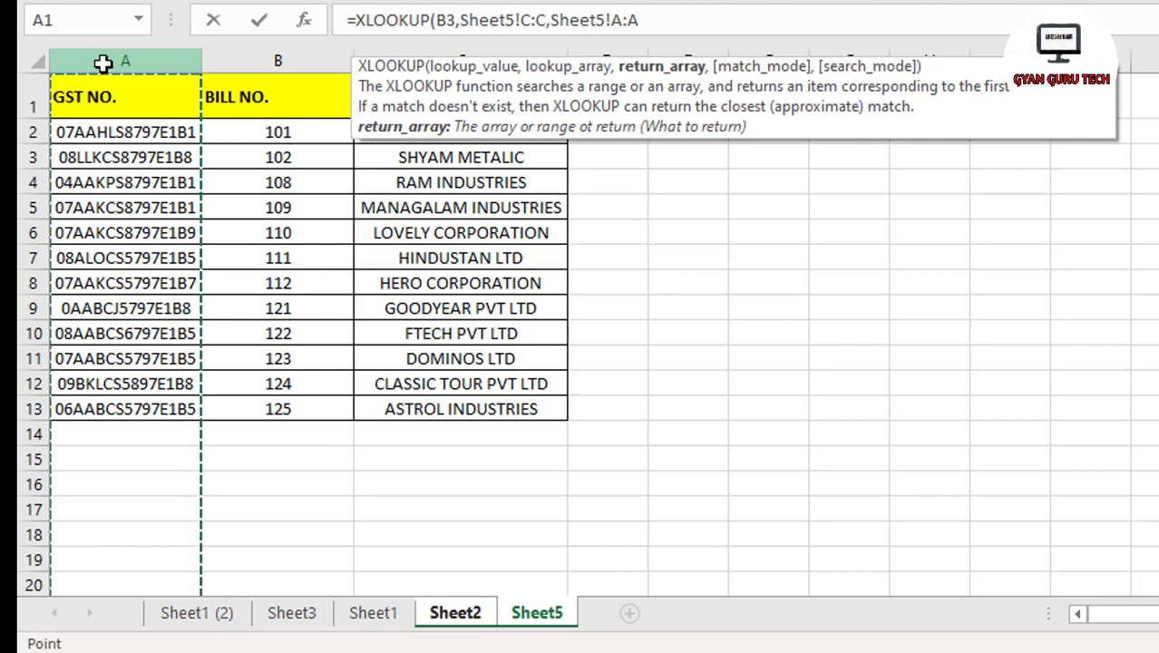
text(,)
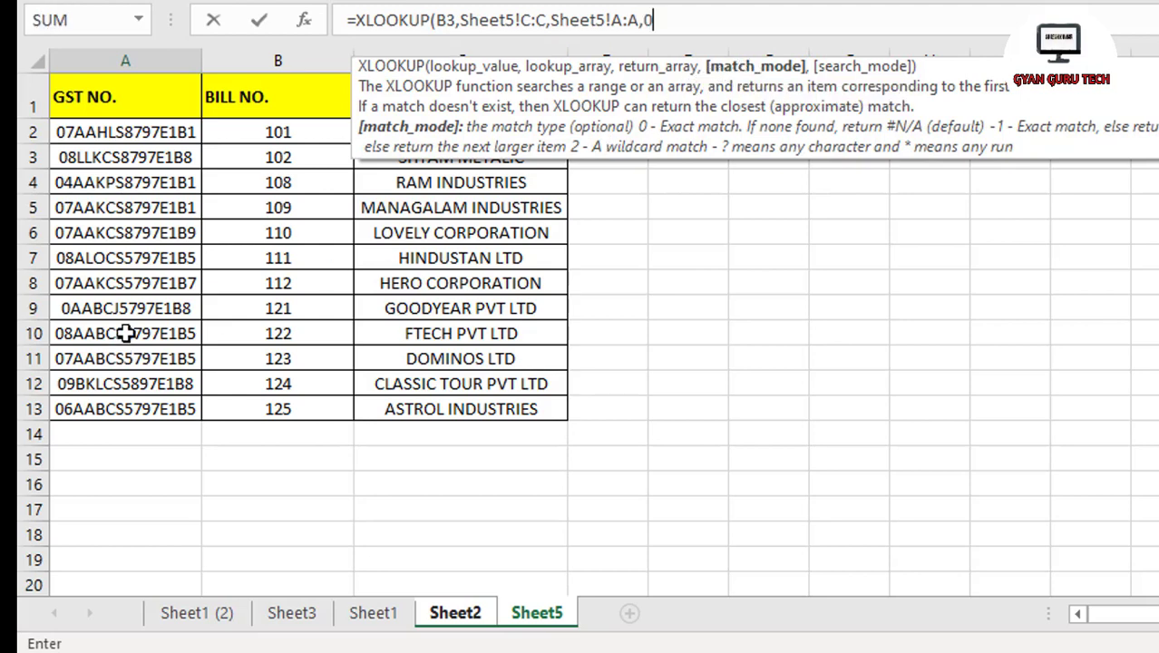
text(0))
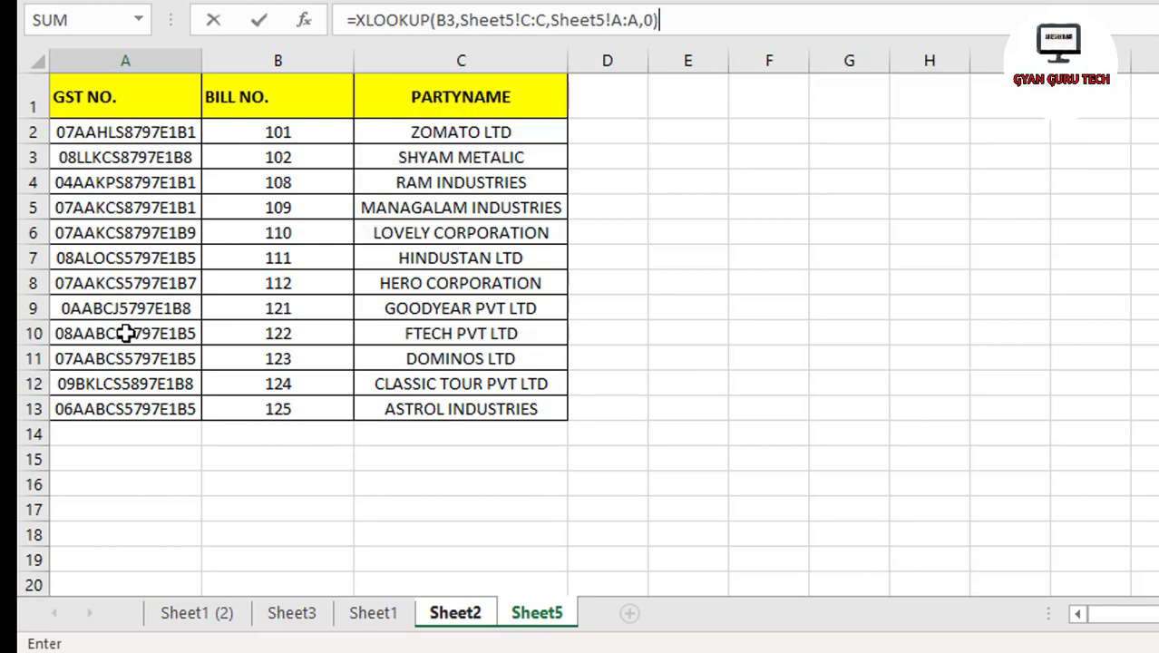
key(Return)
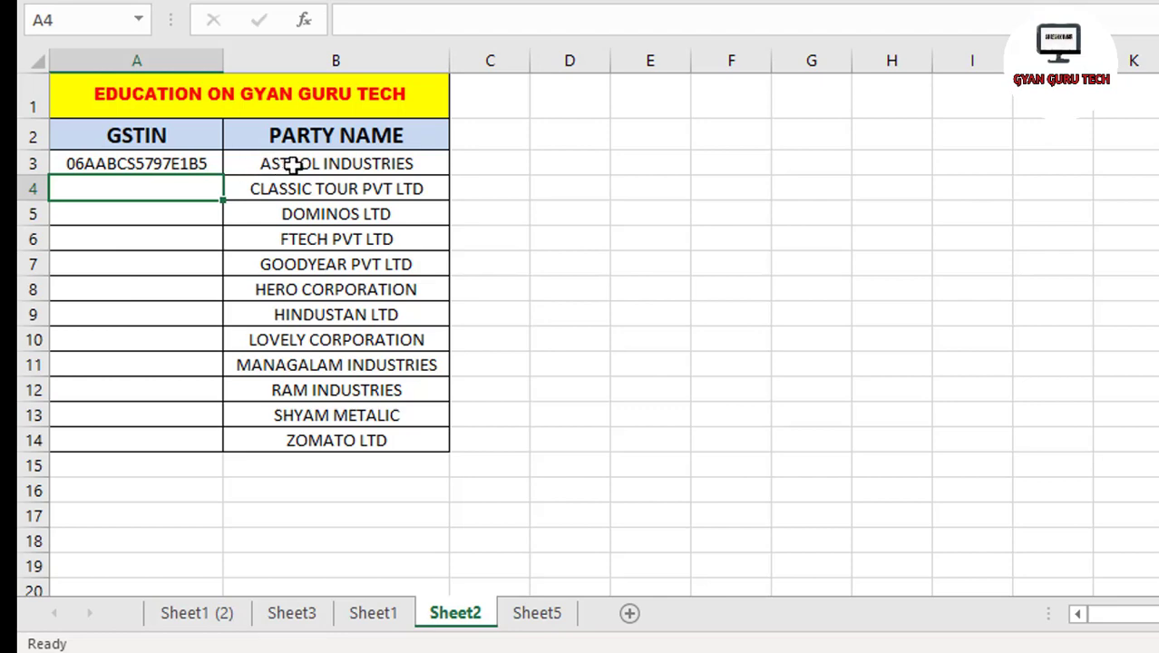
Step: Fill the XLOOKUP formula from A3 down through A14 in the GSTIN column
click(156, 161)
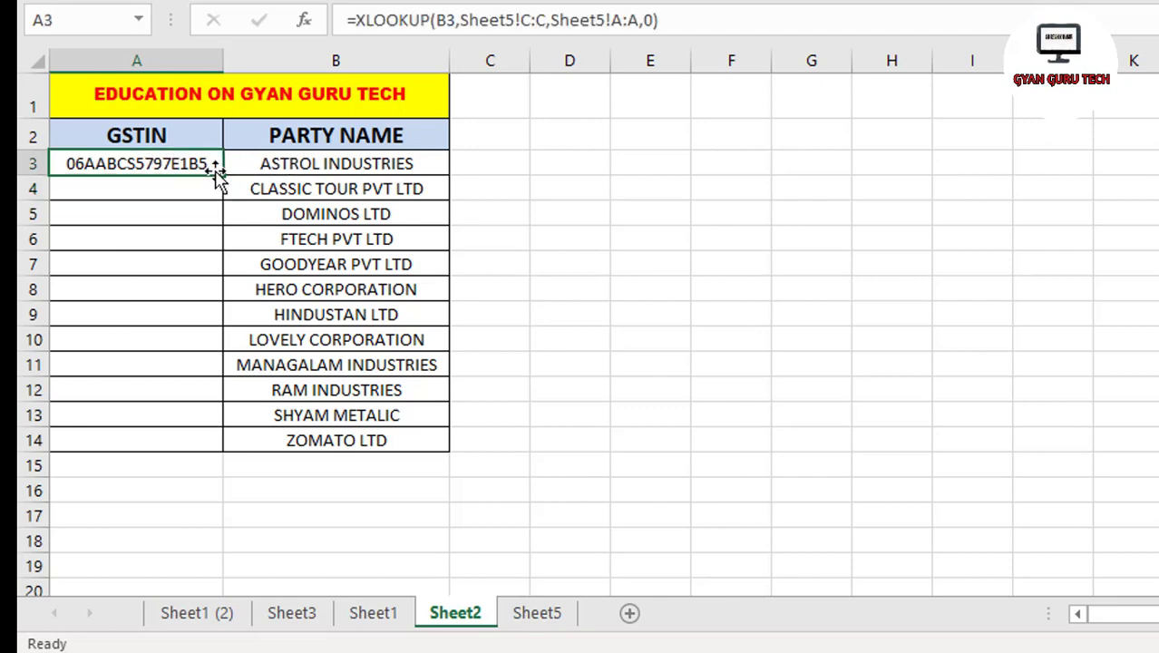
drag(224, 172, 188, 457)
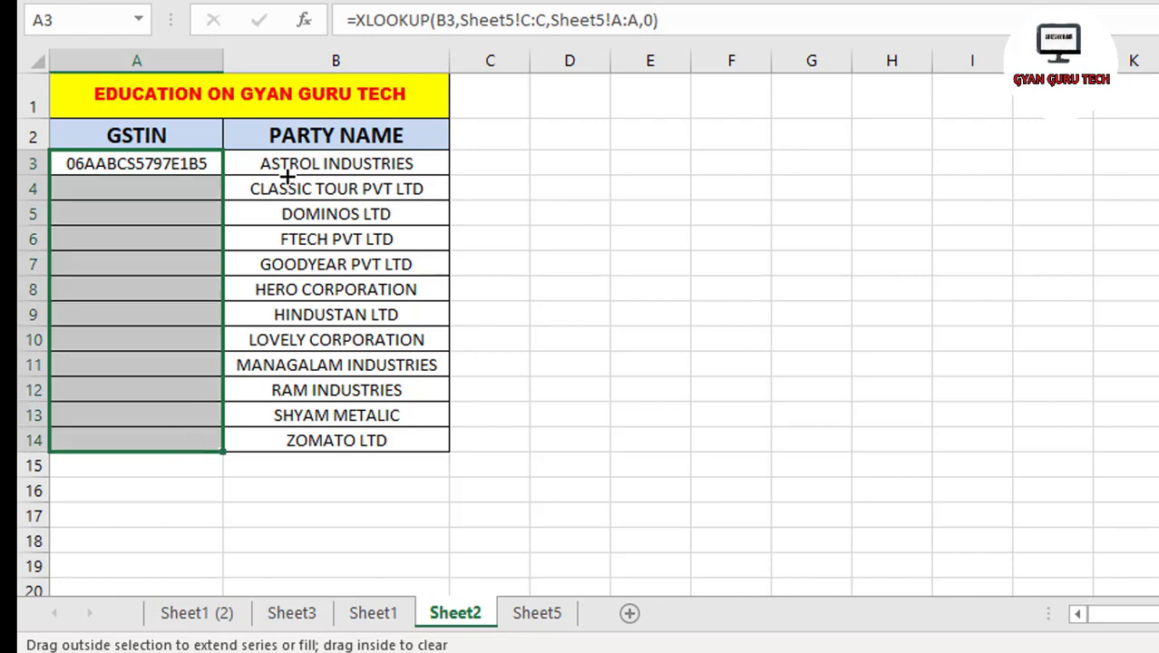
drag(118, 230, 323, 436)
drag(342, 385, 343, 385)
click(273, 264)
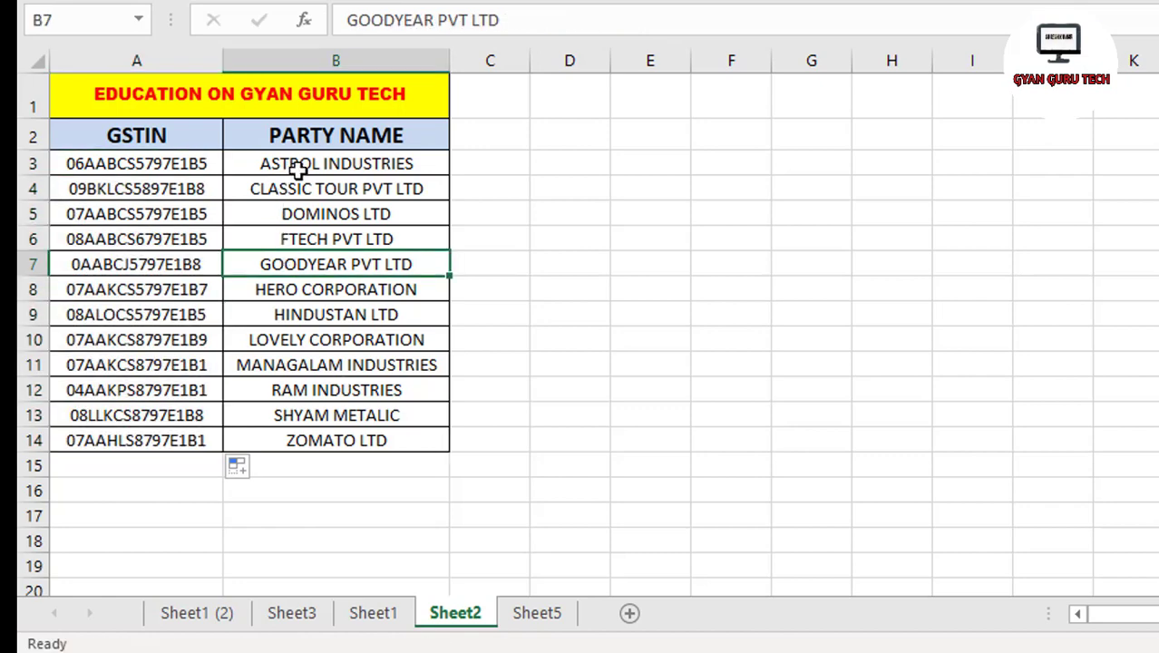
Step: Check the GSTIN returned for ASTROL INDUSTRIES on Sheet2 against its GST number on Sheet5
click(296, 164)
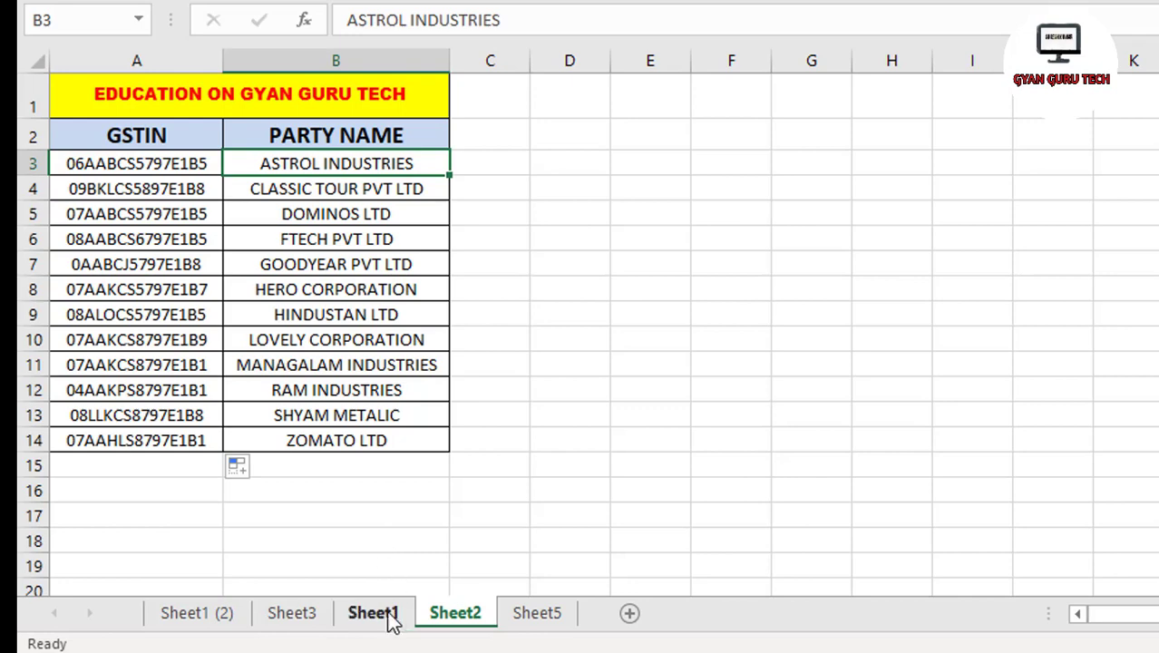
click(544, 613)
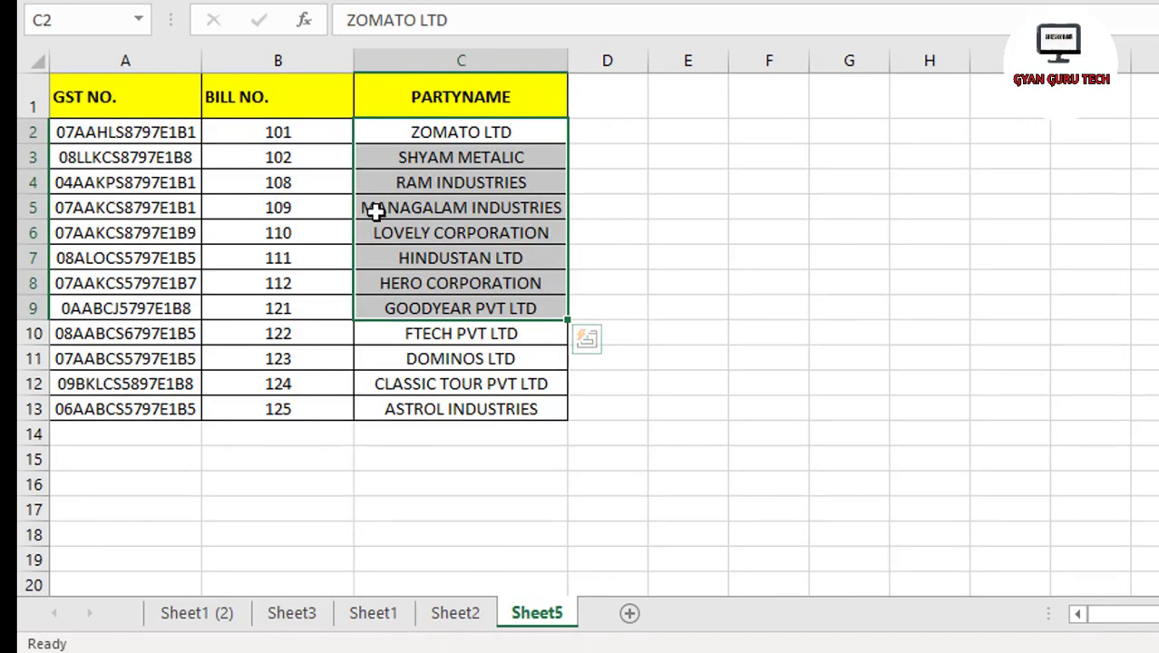
click(417, 409)
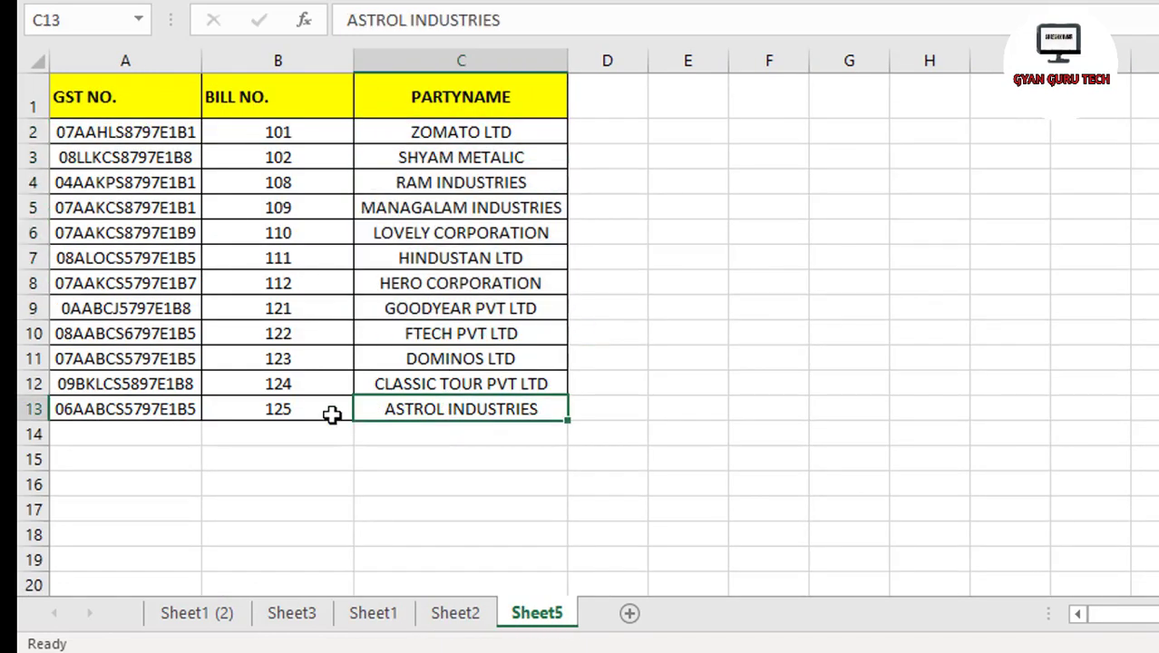
click(128, 412)
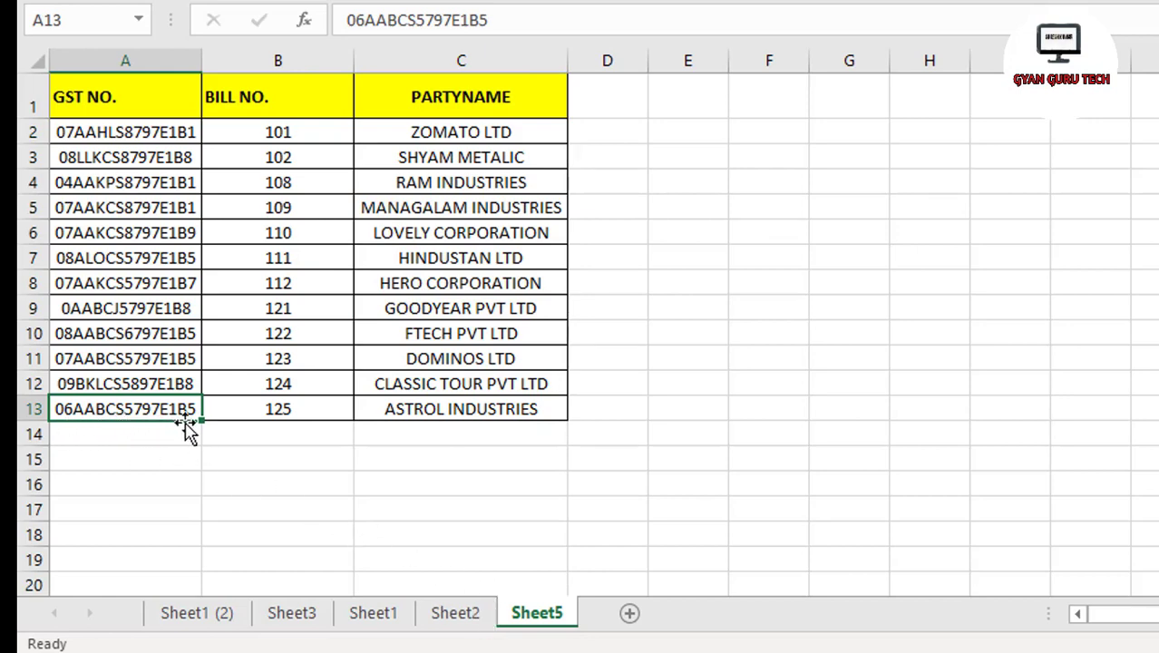
click(455, 614)
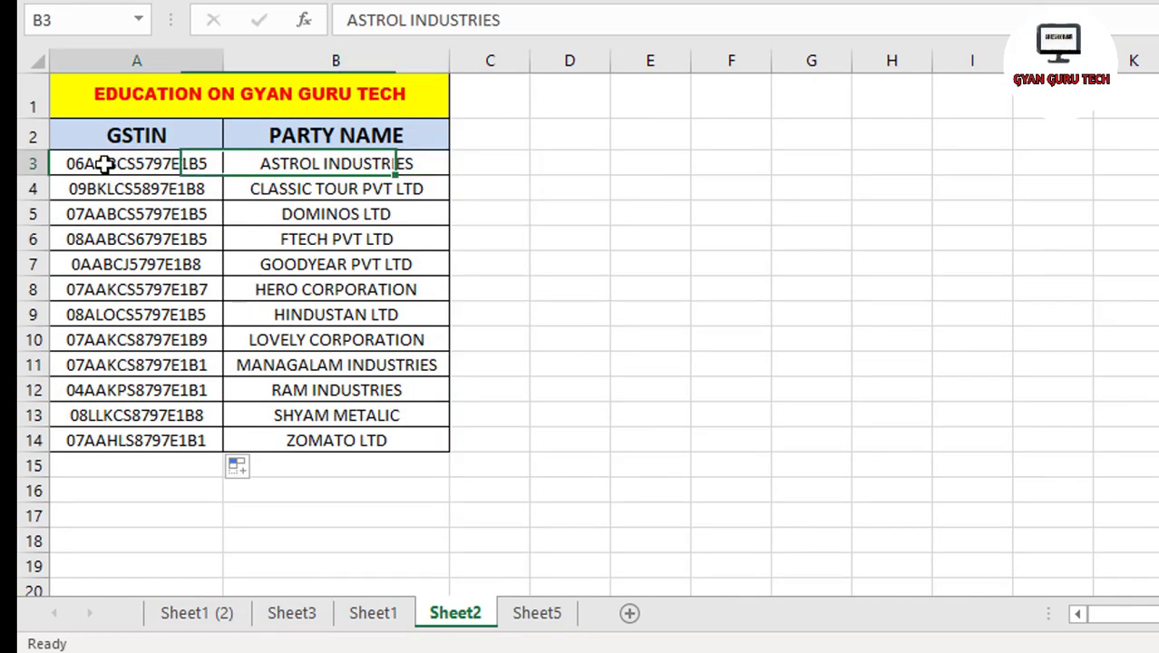
click(105, 163)
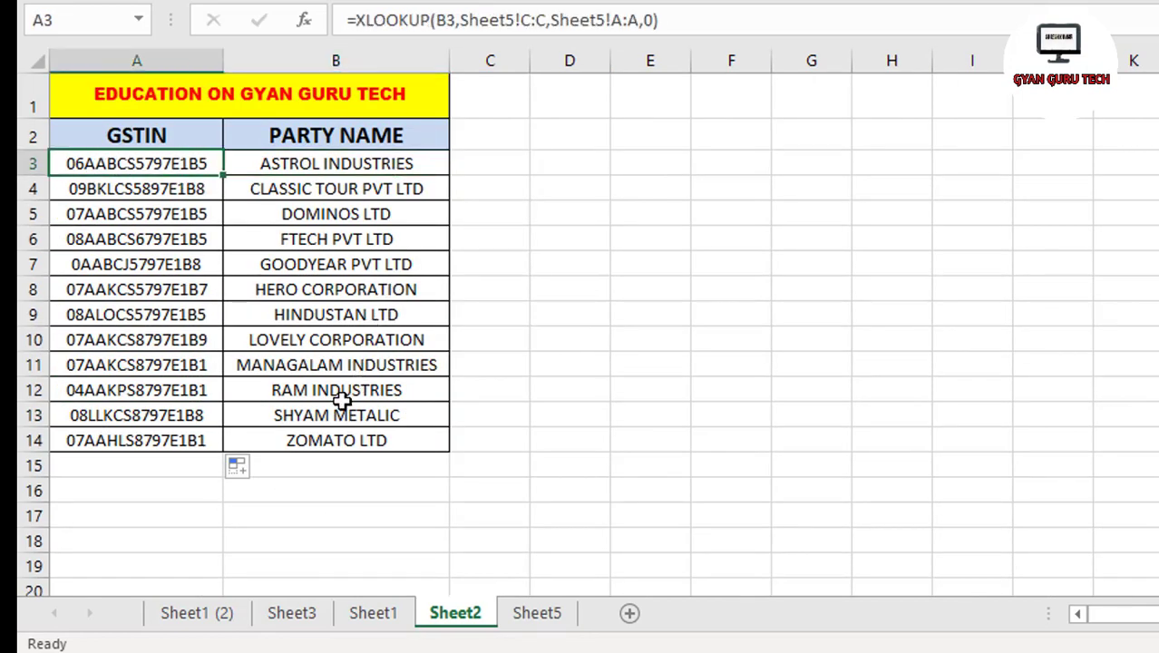
Step: Compare the GSTIN returned for RAM INDUSTRIES with its entry on Sheet5, and return to Sheet2
click(294, 391)
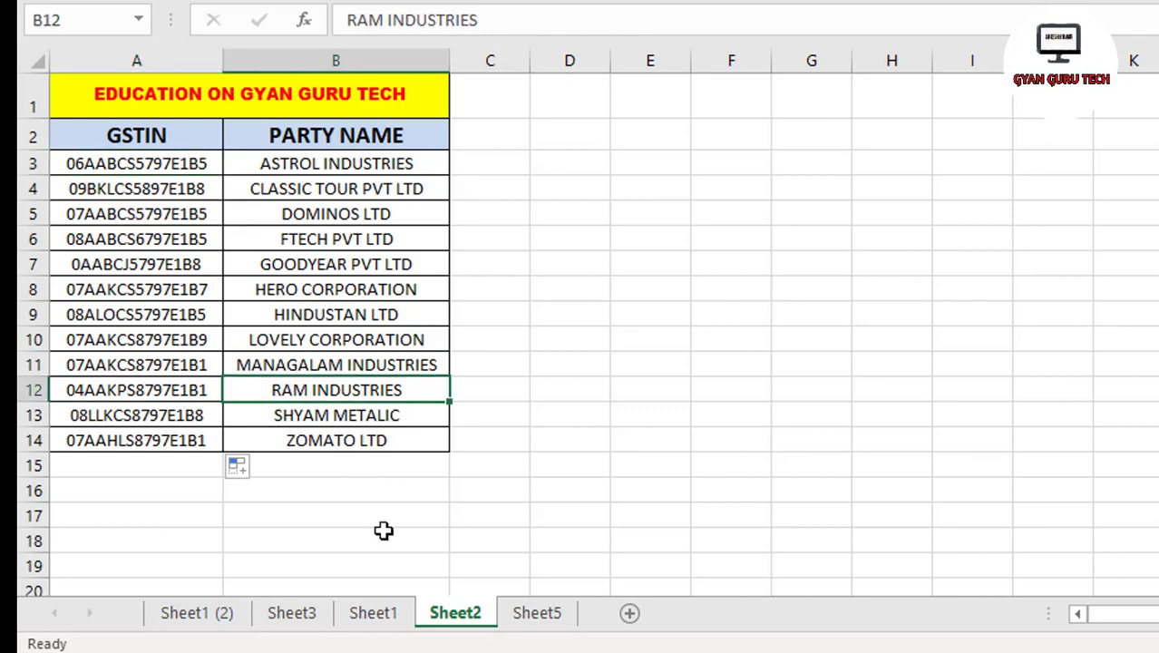
click(540, 615)
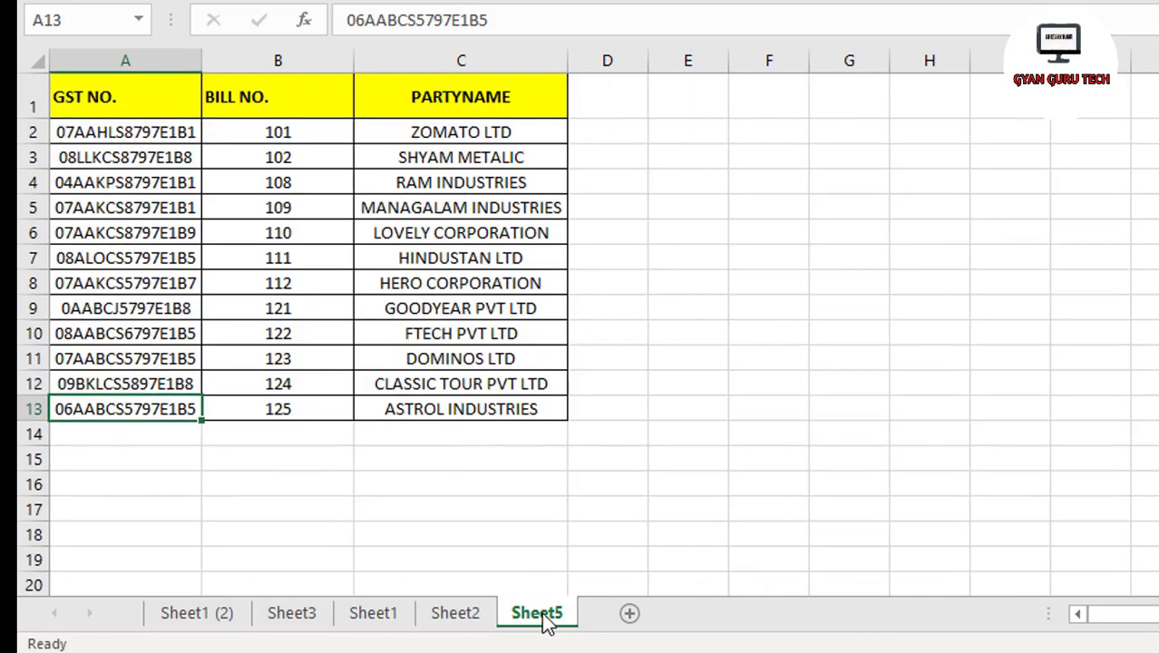
click(437, 190)
click(95, 182)
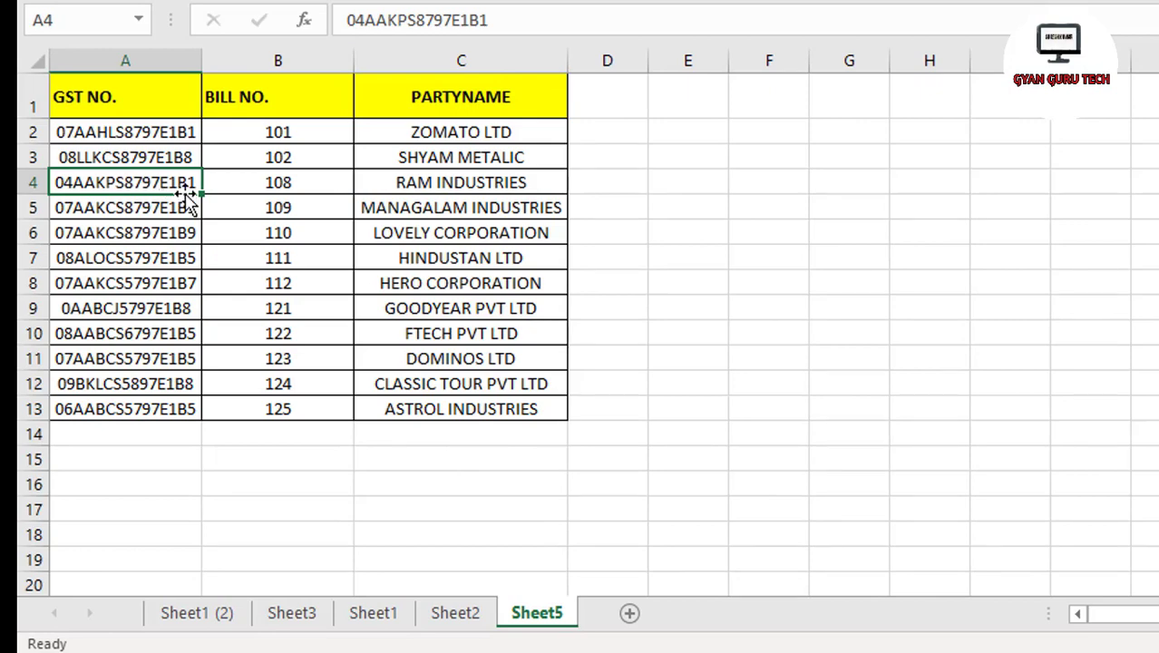
click(455, 614)
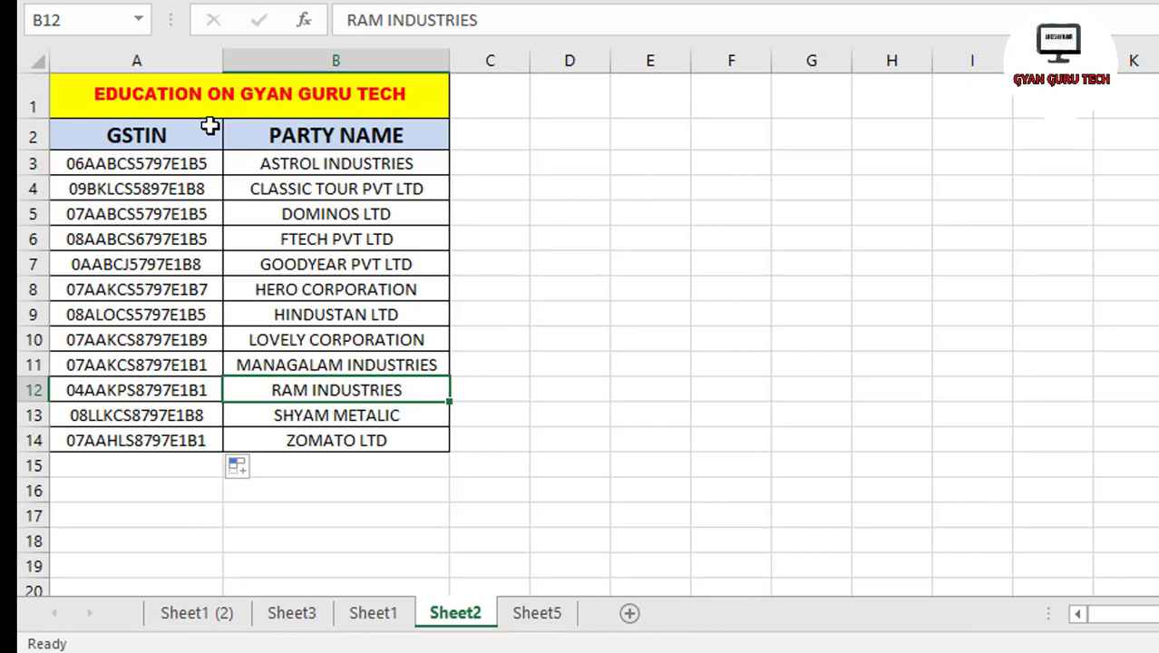
click(583, 168)
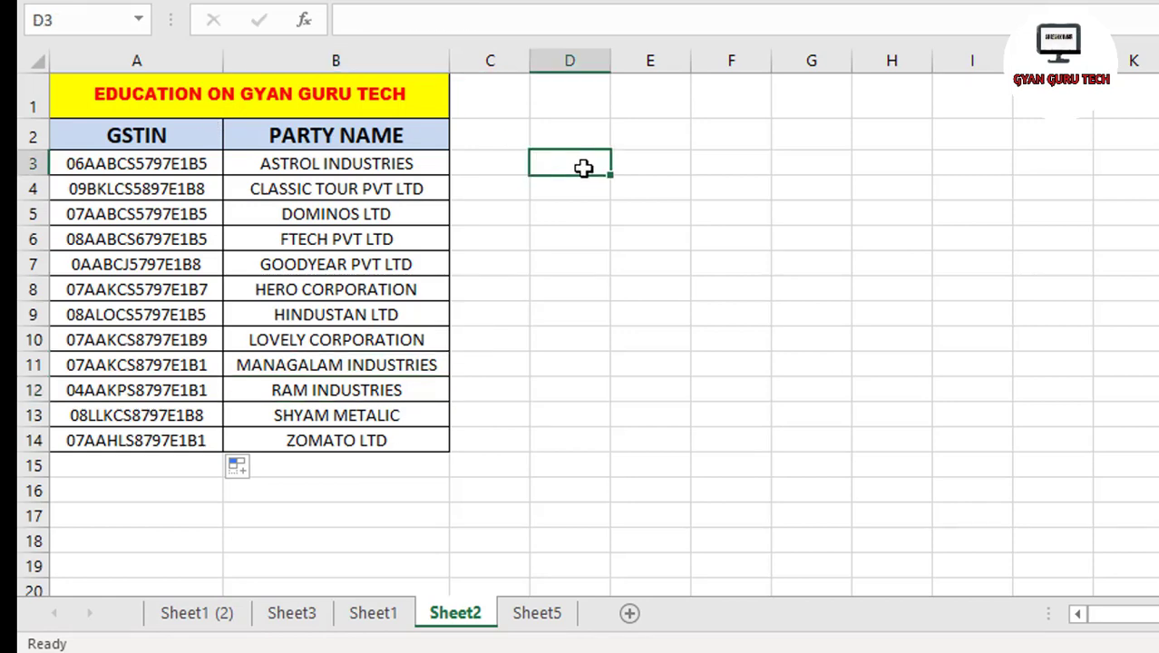